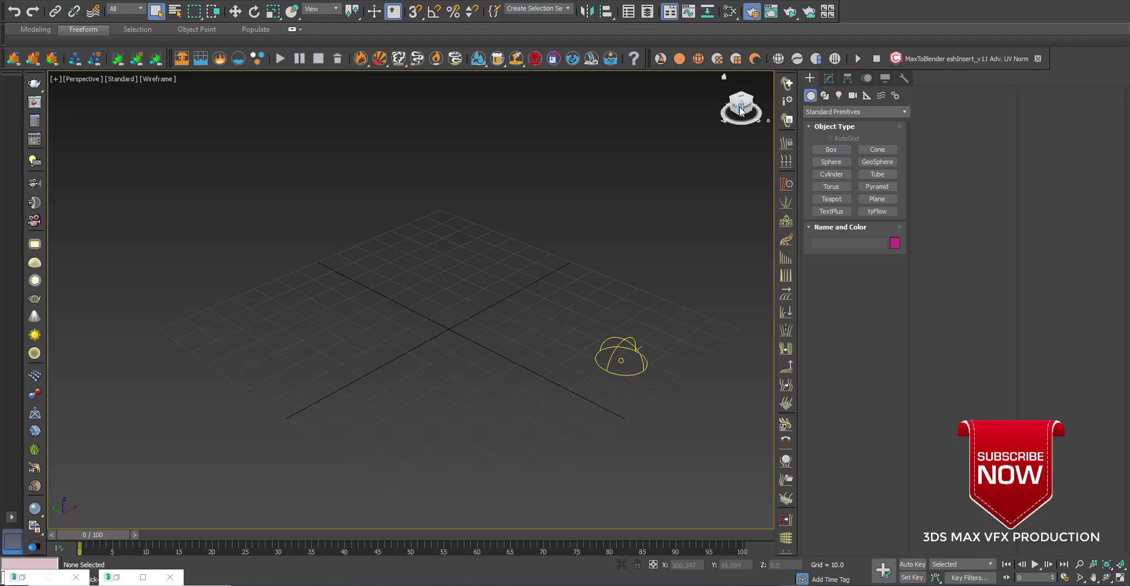
Create a large plane across the grid, shade the Perspective view, and restore the material editor
drag(742, 107, 765, 114)
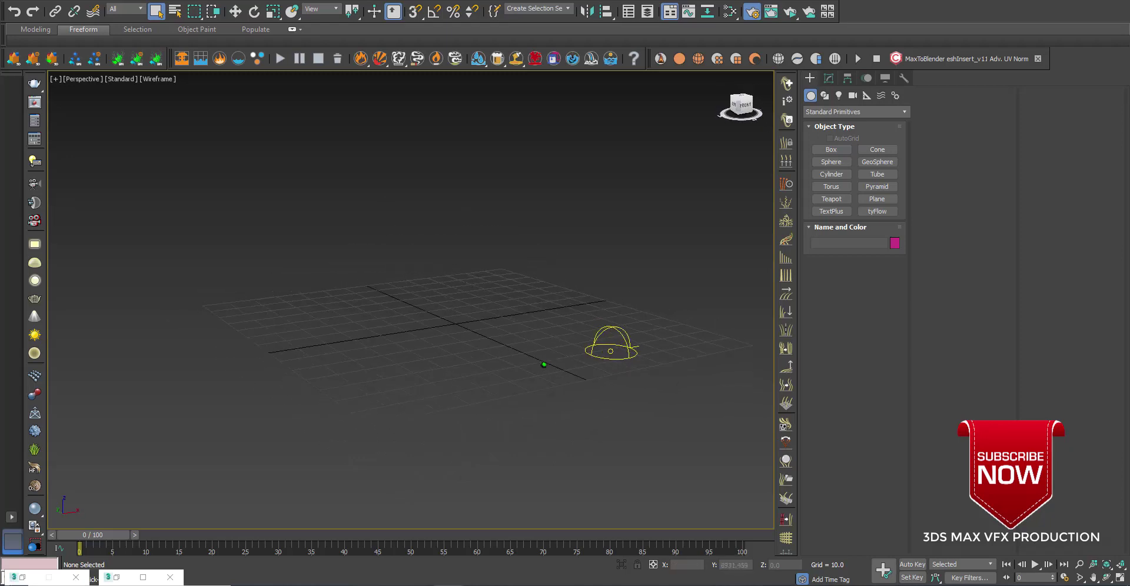
click(876, 199)
drag(418, 230, 511, 520)
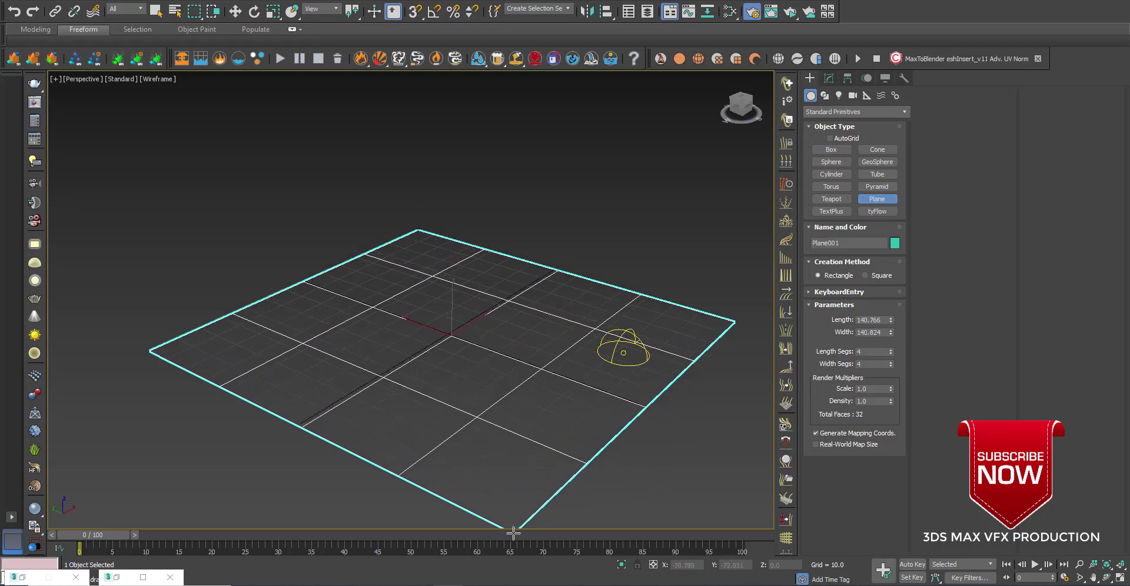
key(F3)
right_click(583, 211)
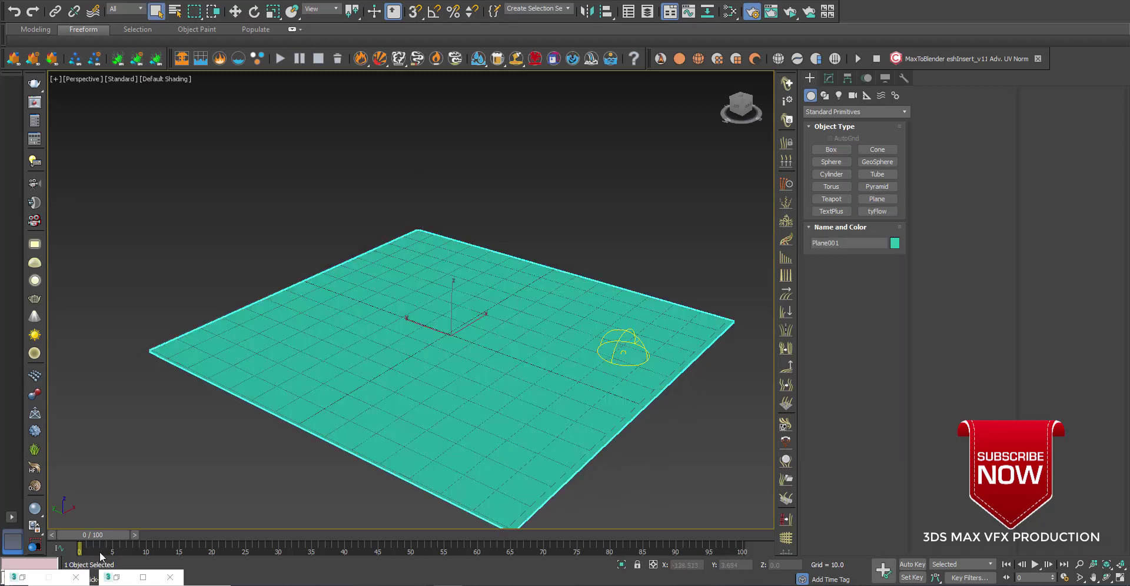
click(116, 578)
Move Render Setup aside, zoom the viewport, and open the Map #1 cobblestone albedo bitmap's settings
click(22, 577)
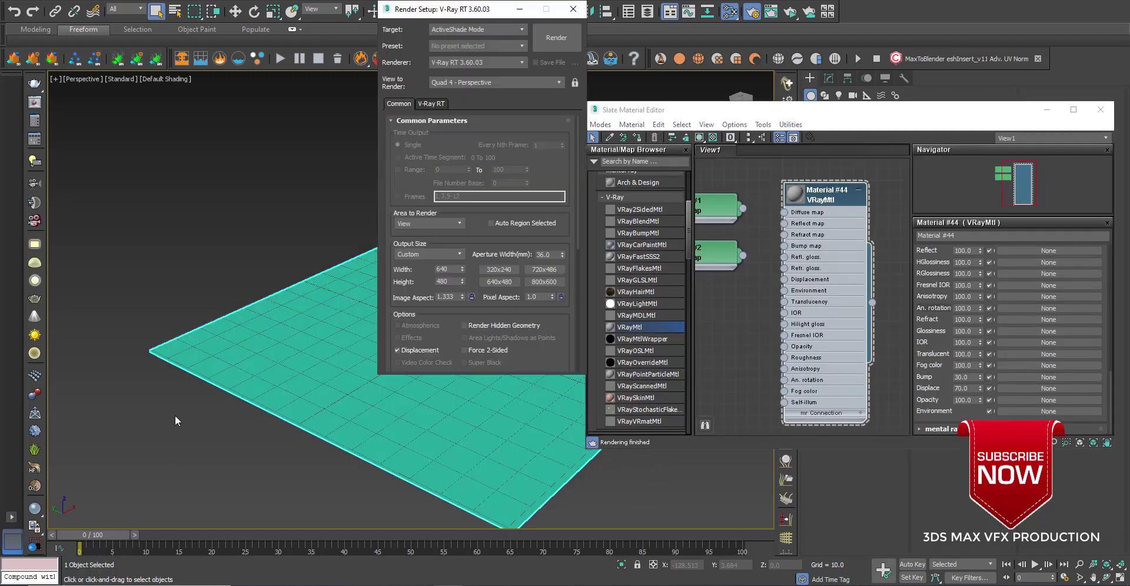
drag(451, 16, 361, 86)
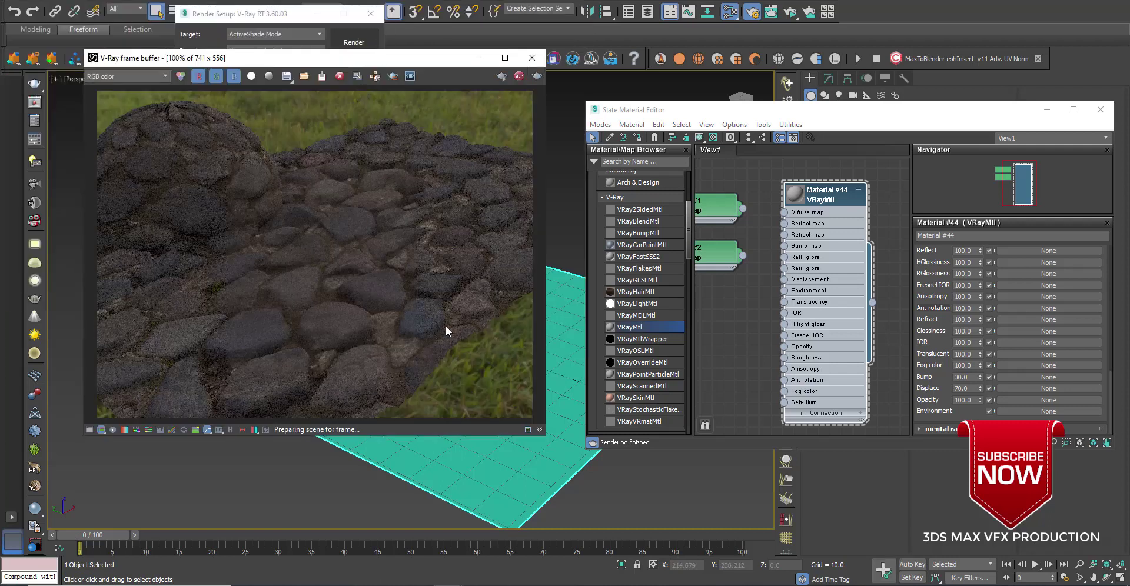
scroll(525, 471, up, 2)
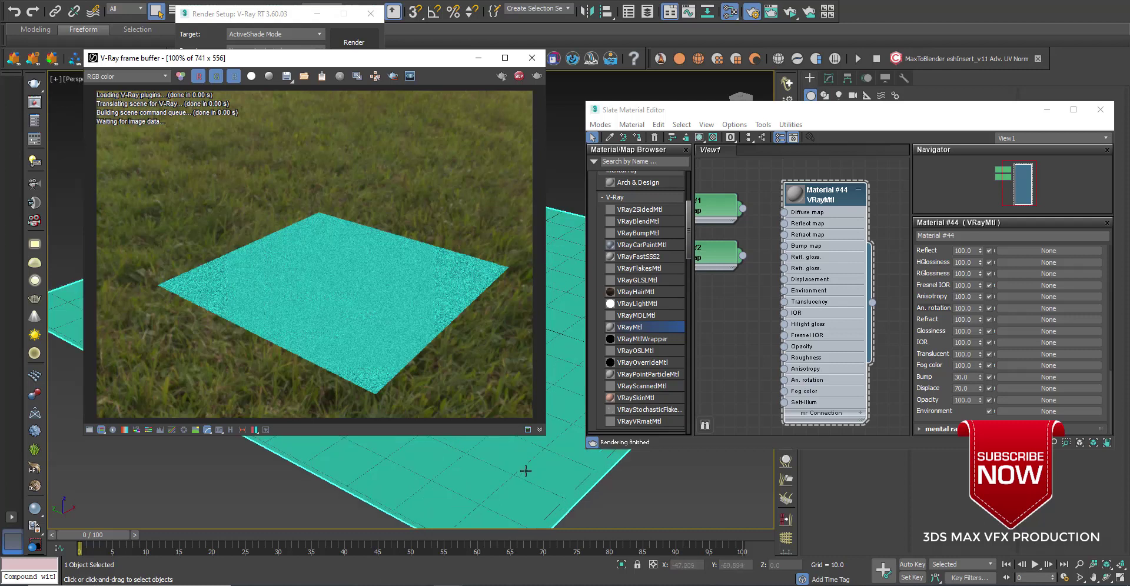
scroll(512, 469, up, 2)
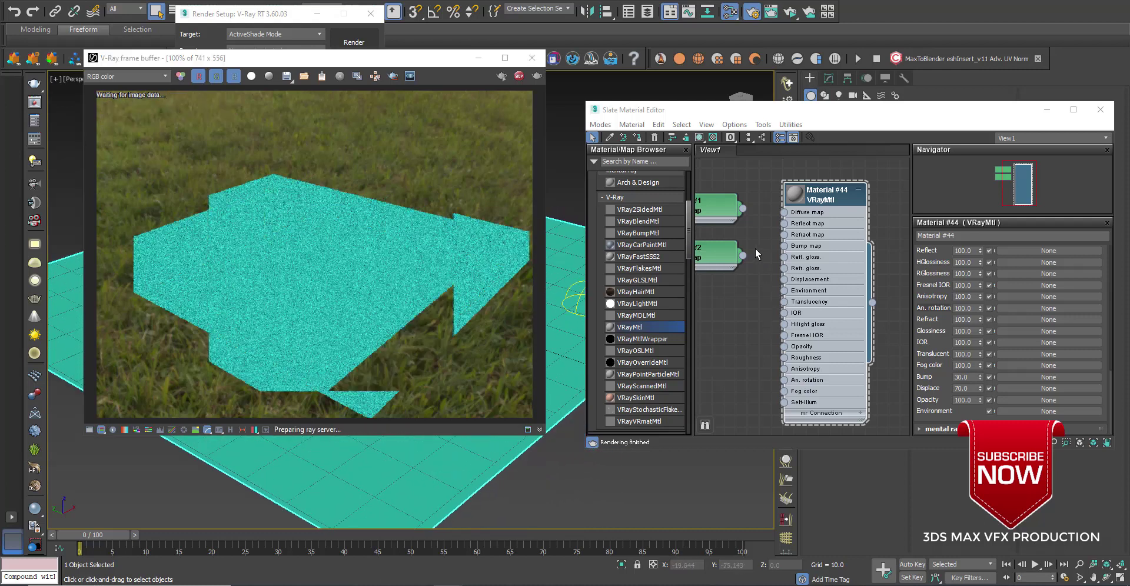
middle_drag(754, 248, 804, 266)
double_click(763, 223)
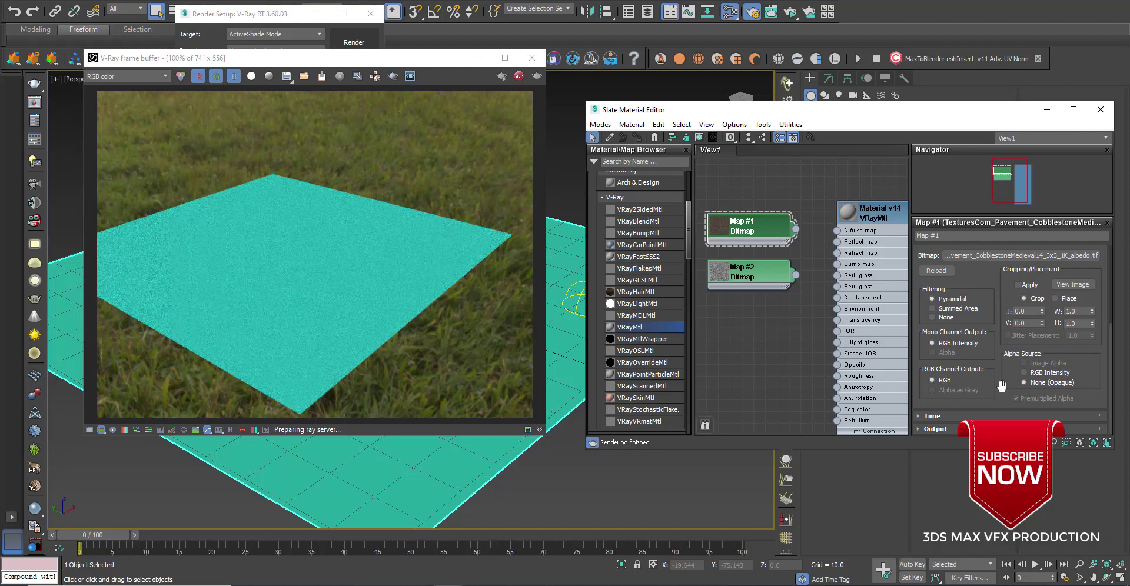
Preview the Map #1 cobblestone albedo image, then close the preview
click(1071, 286)
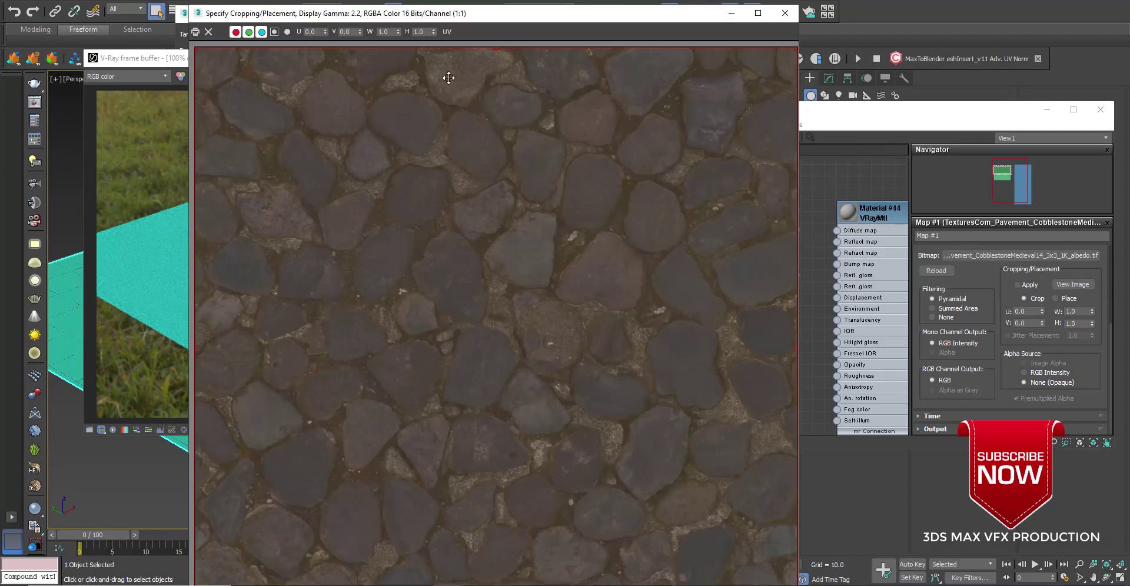
drag(428, 20, 405, 0)
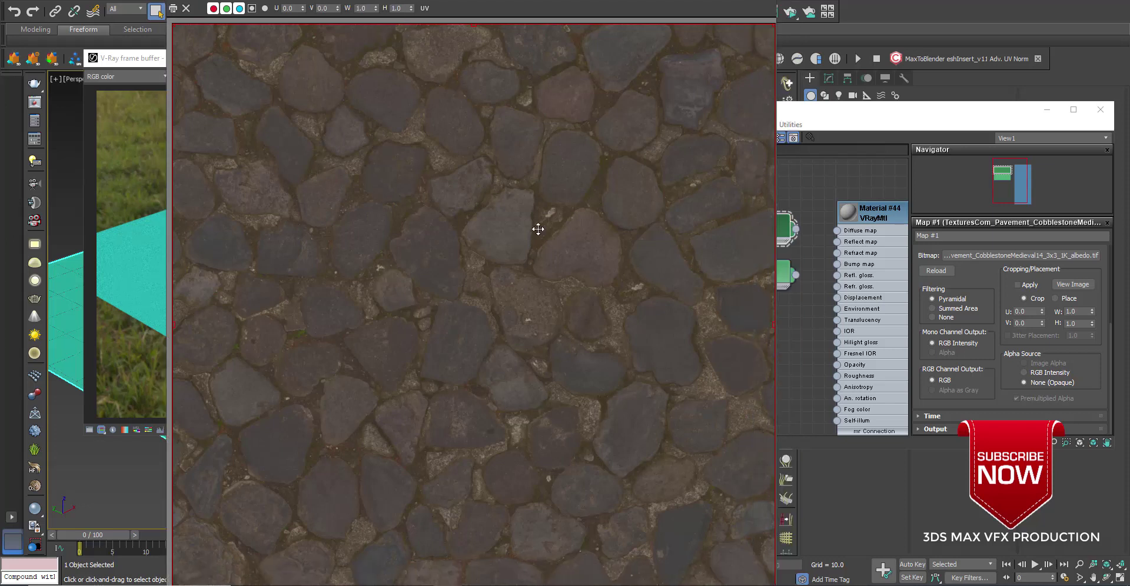
key(Escape)
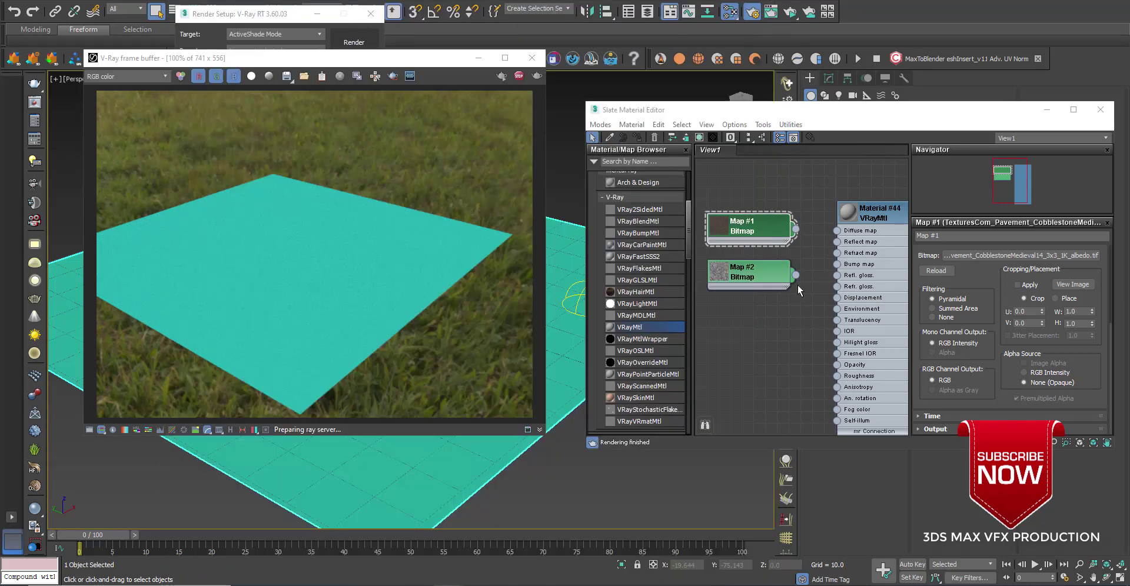
Open Map #2's settings and preview its cobblestone height image before closing it
double_click(777, 284)
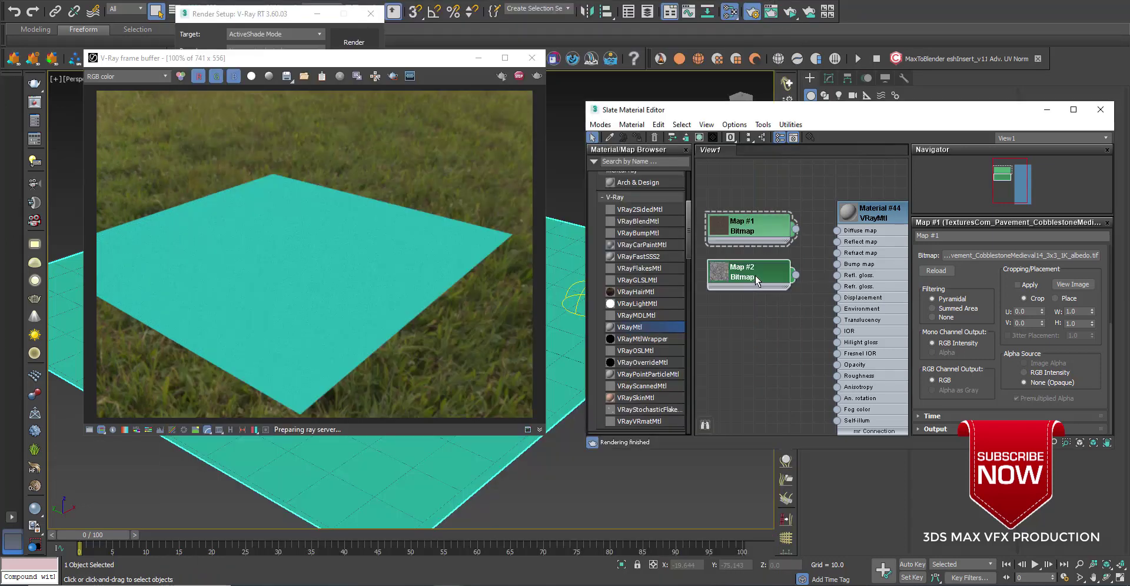
click(1080, 285)
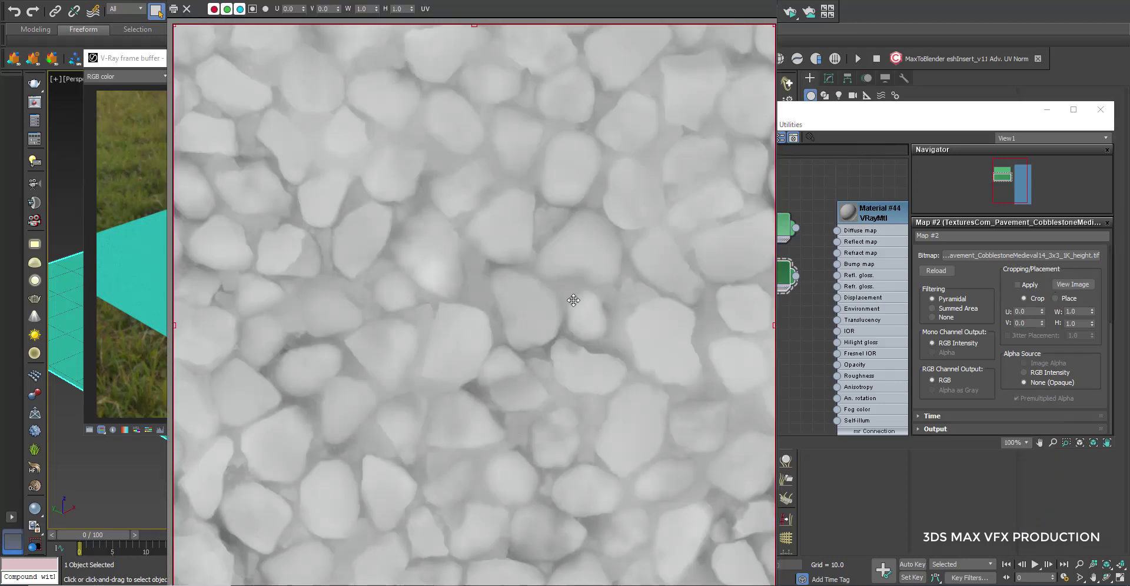
click(805, 184)
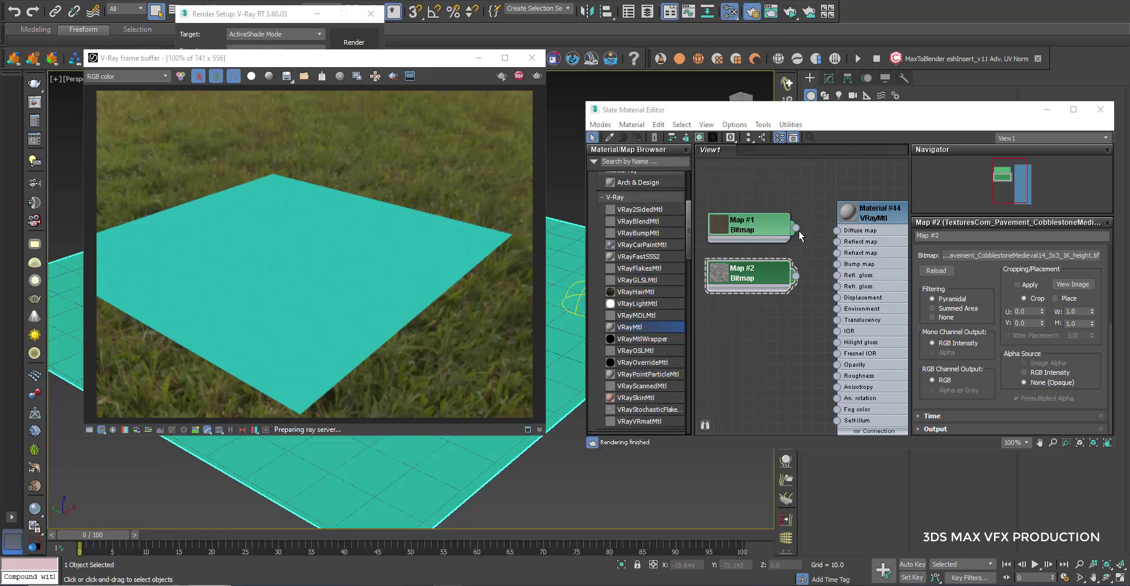
Wire Map #1 into Material #44's Diffuse map and assign the material to the plane
mouse_move(794, 228)
mouse_down()
mouse_move(805, 175)
mouse_move(836, 230)
mouse_up()
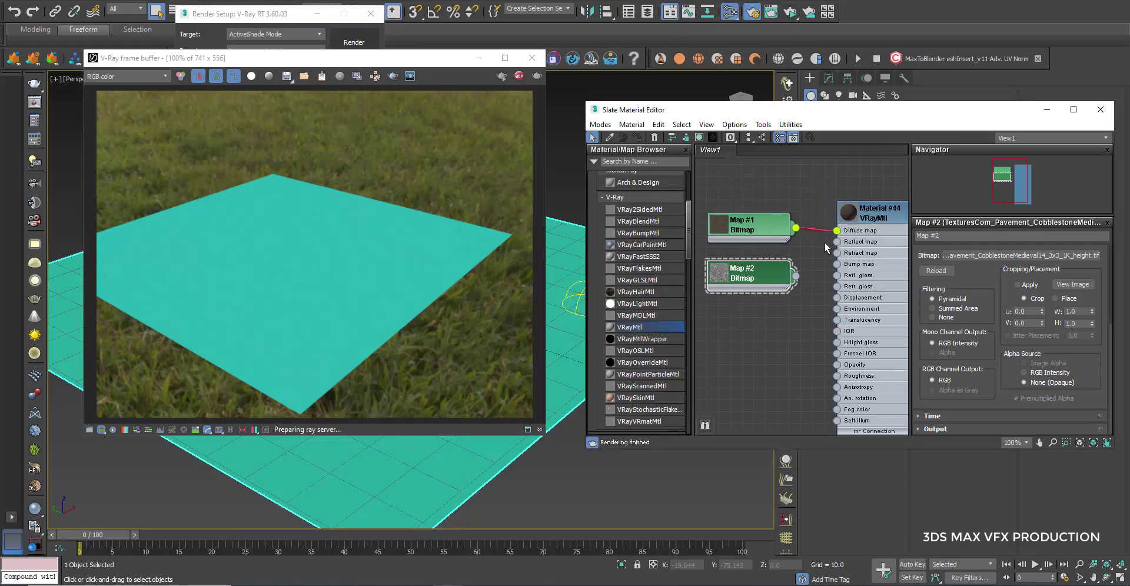
middle_drag(825, 242, 793, 229)
drag(894, 307, 569, 284)
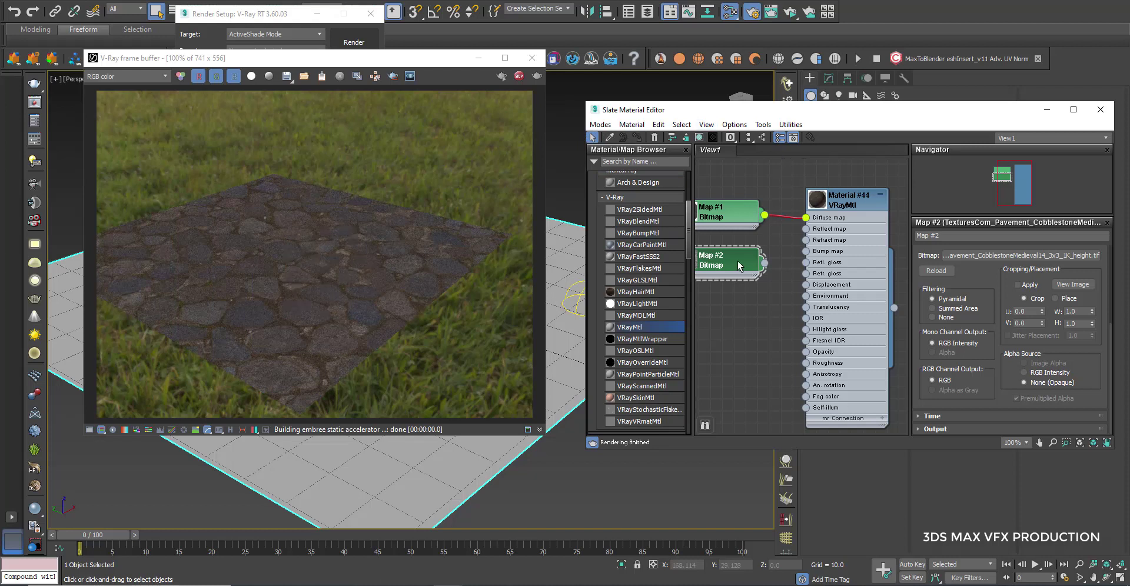
Connect the Map #2 height bitmap to Material #44's Displacement socket
middle_drag(746, 276, 771, 268)
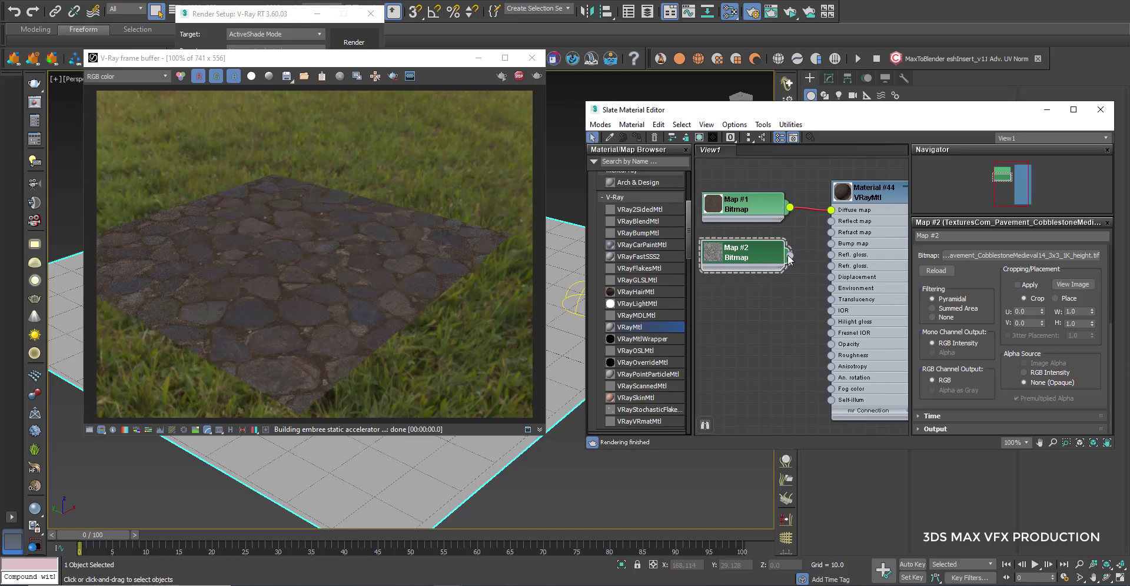
drag(802, 305, 831, 277)
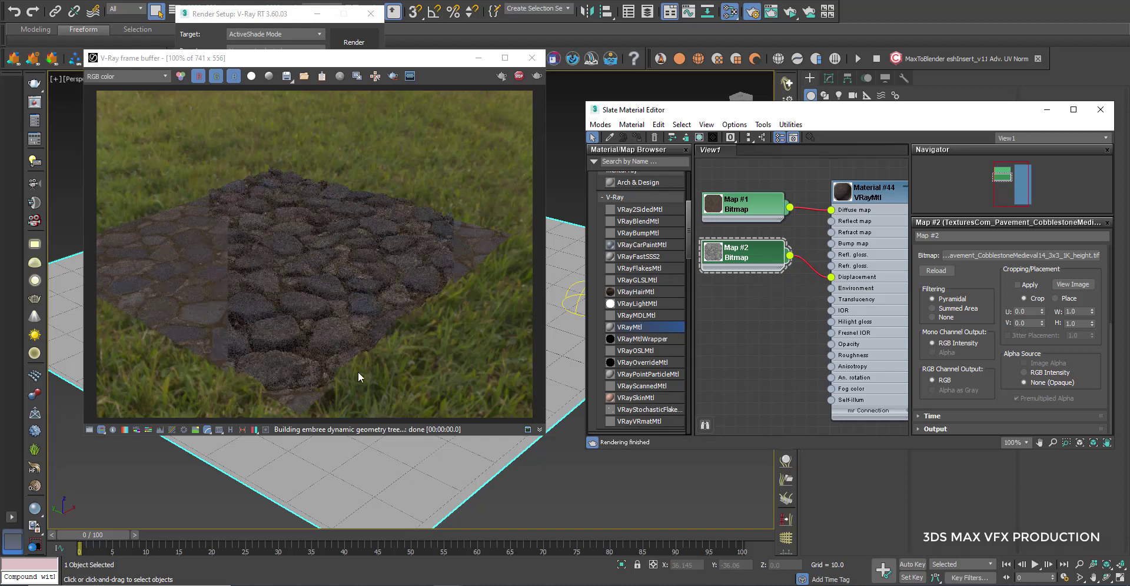
mouse_move(411, 462)
alt+middle_down()
mouse_move(412, 480)
mouse_move(389, 466)
mouse_move(433, 532)
mouse_move(399, 498)
alt+middle_up()
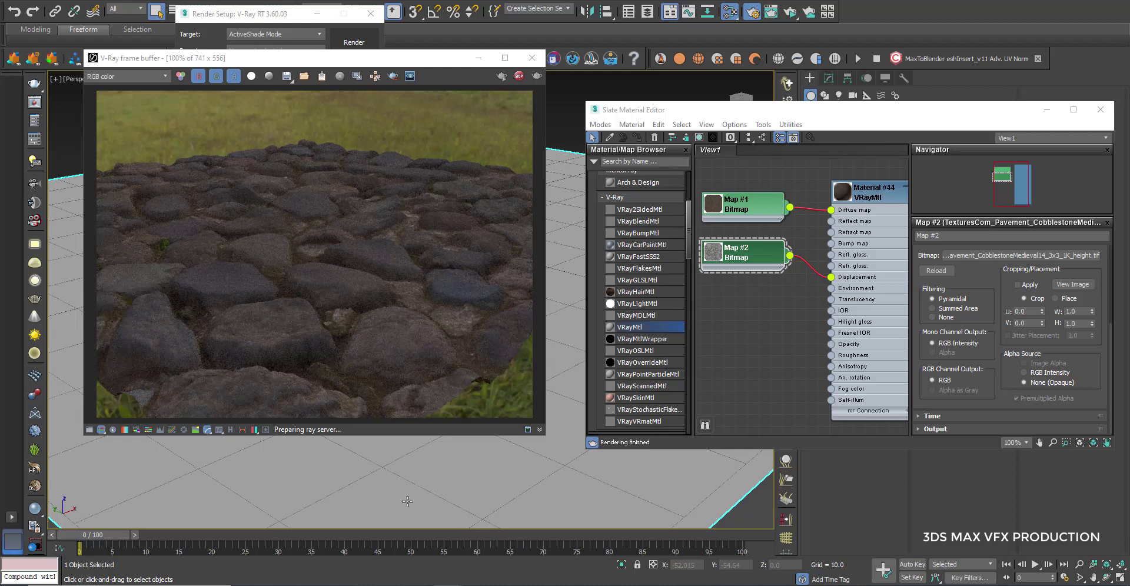
Orbit low and close over the displaced cobblestones and enlarge the ActiveShade render window
alt+middle_drag(407, 501, 474, 507)
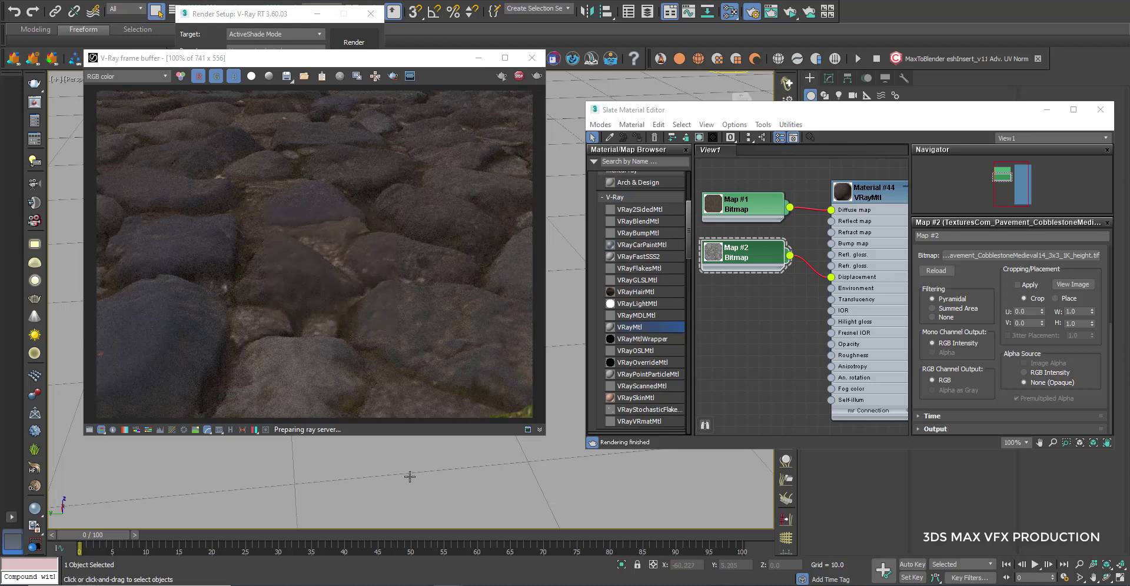
alt+middle_drag(410, 479, 390, 470)
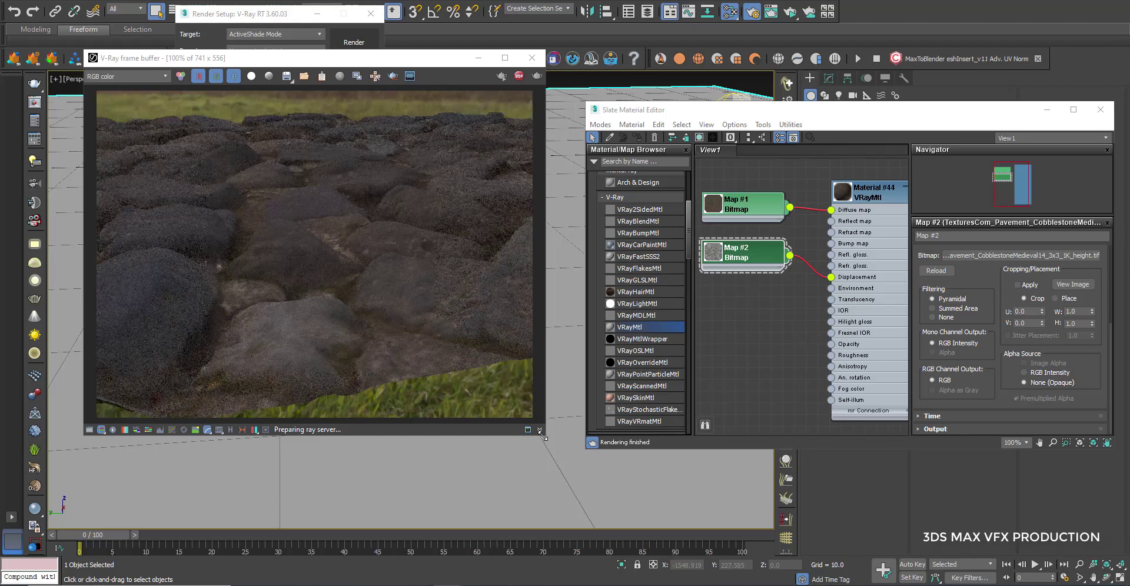
drag(542, 436, 777, 510)
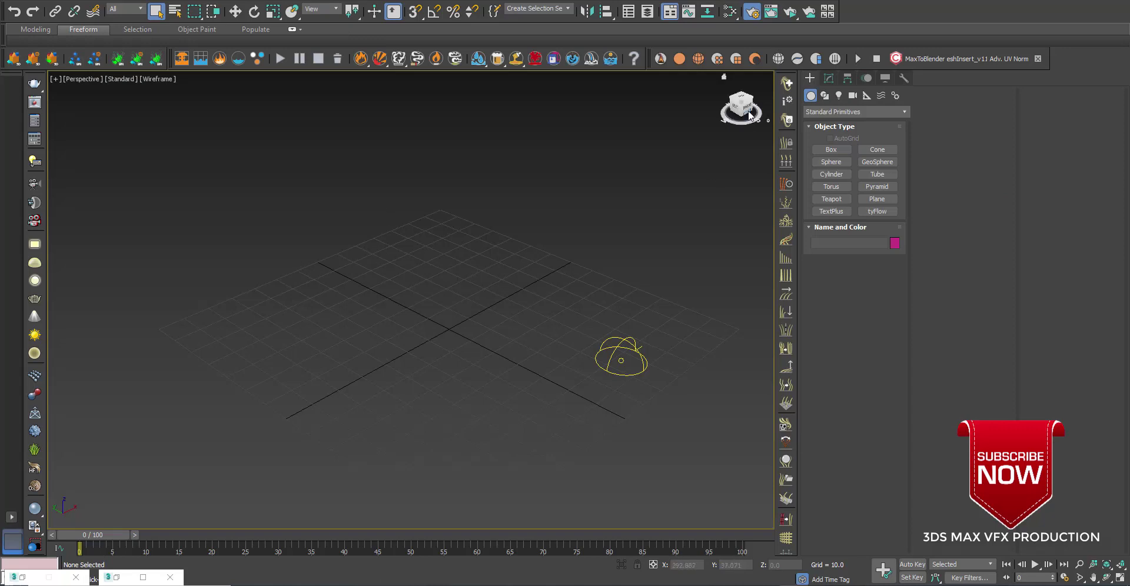
Draw a new large Plane001 across the grid and show the Perspective view shaded
alt+middle_drag(400, 252, 423, 259)
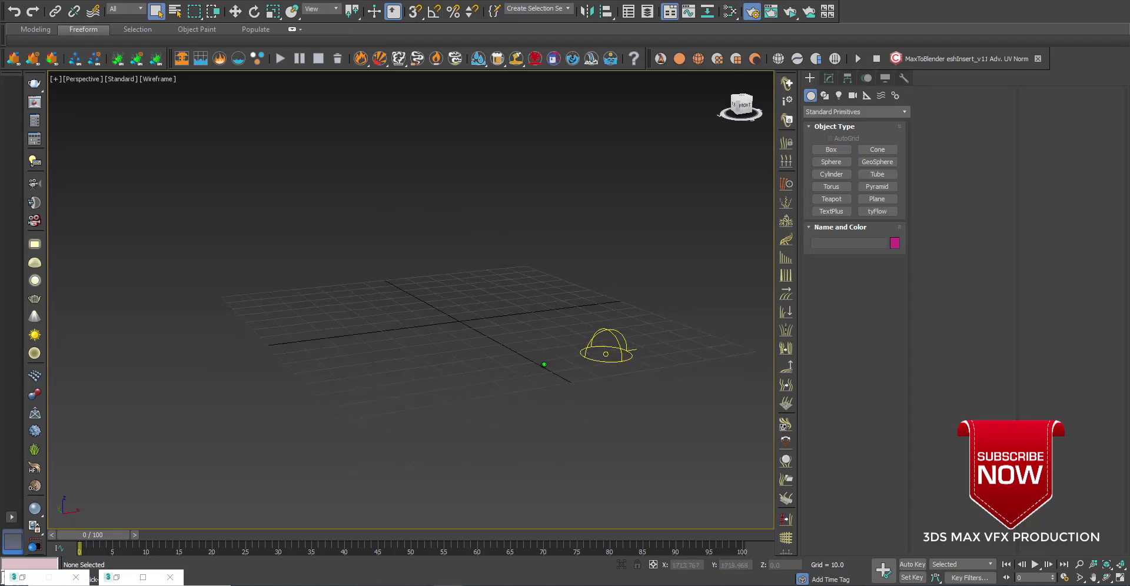
click(876, 198)
drag(417, 230, 512, 532)
key(F3)
right_click(577, 227)
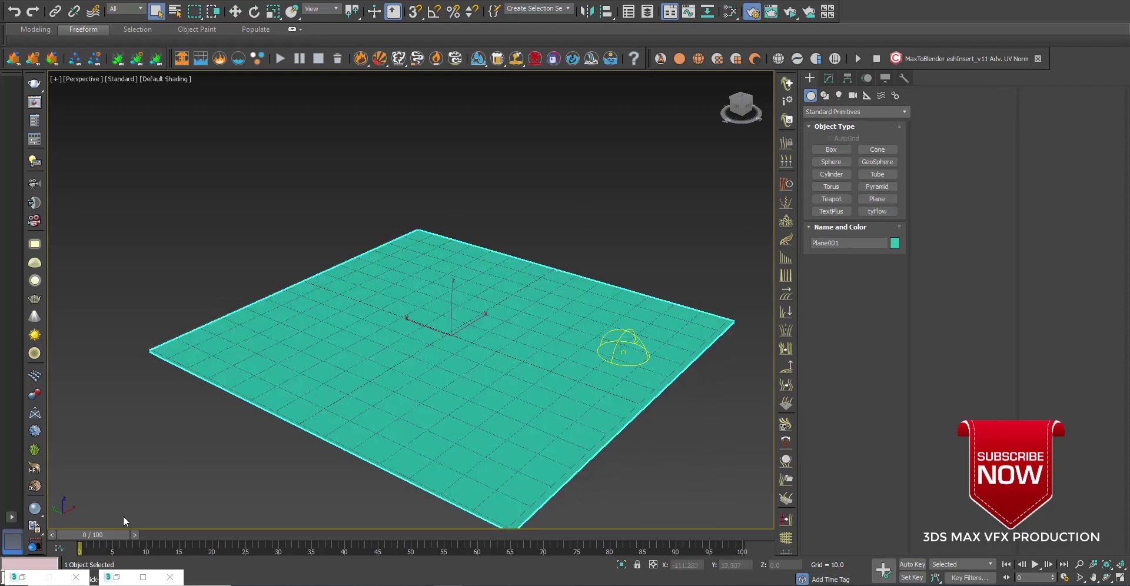
Open the Slate Material Editor and Render Setup, and start a V-Ray ActiveShade render
key(m)
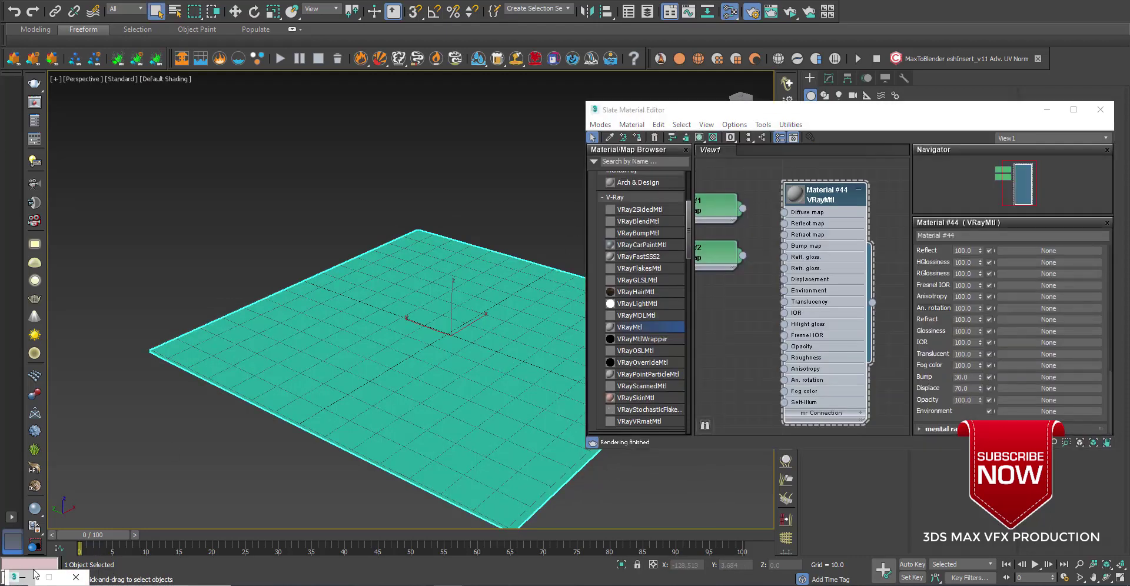
key(F10)
drag(453, 22, 251, 26)
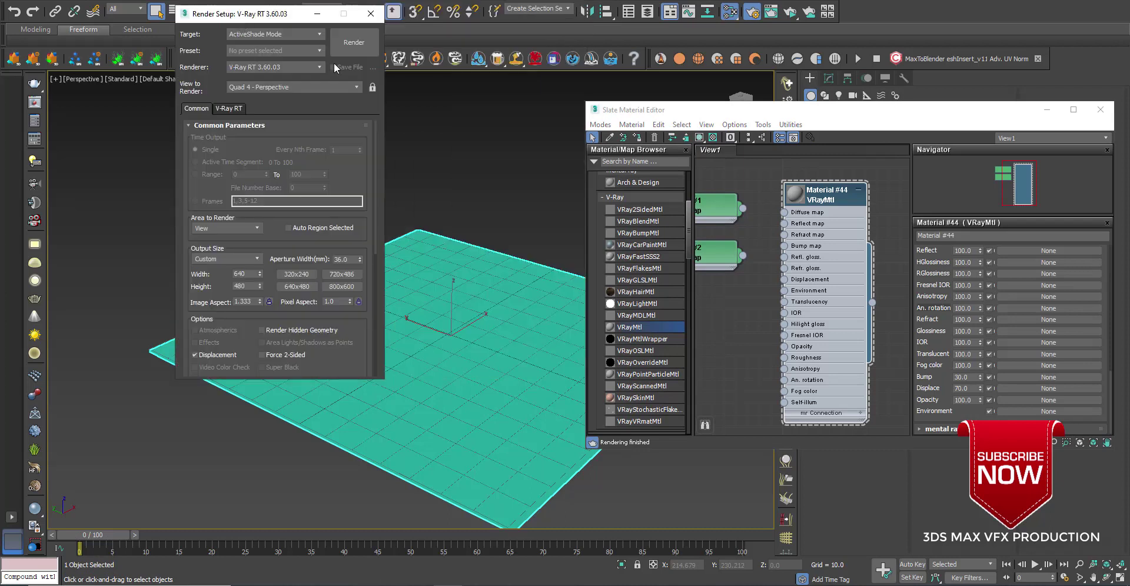
click(353, 43)
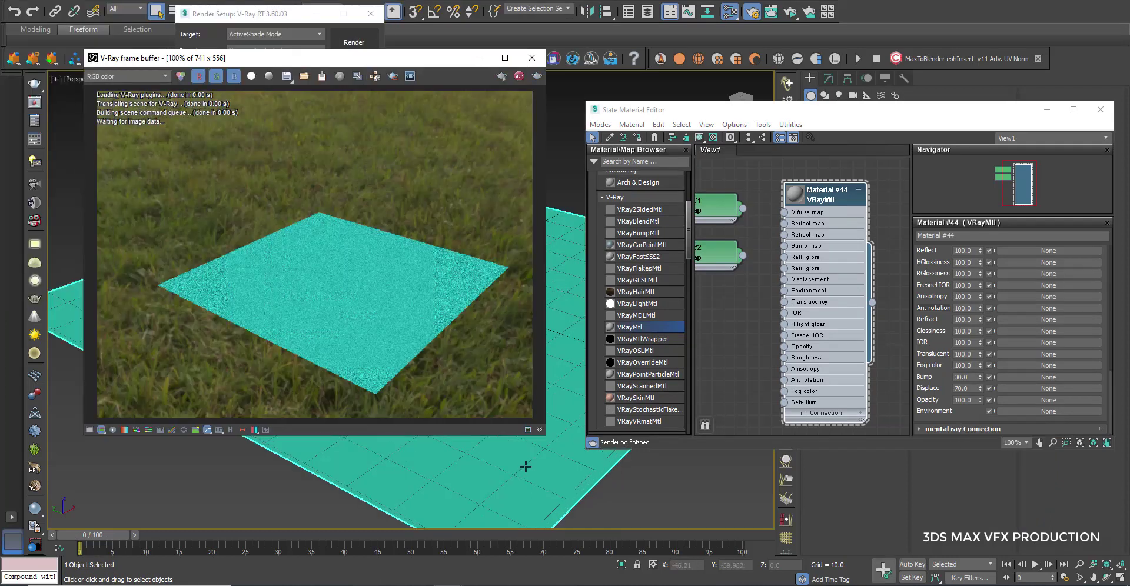
Bring both bitmap nodes into view and display Map #1's cobblestone albedo parameters
click(441, 467)
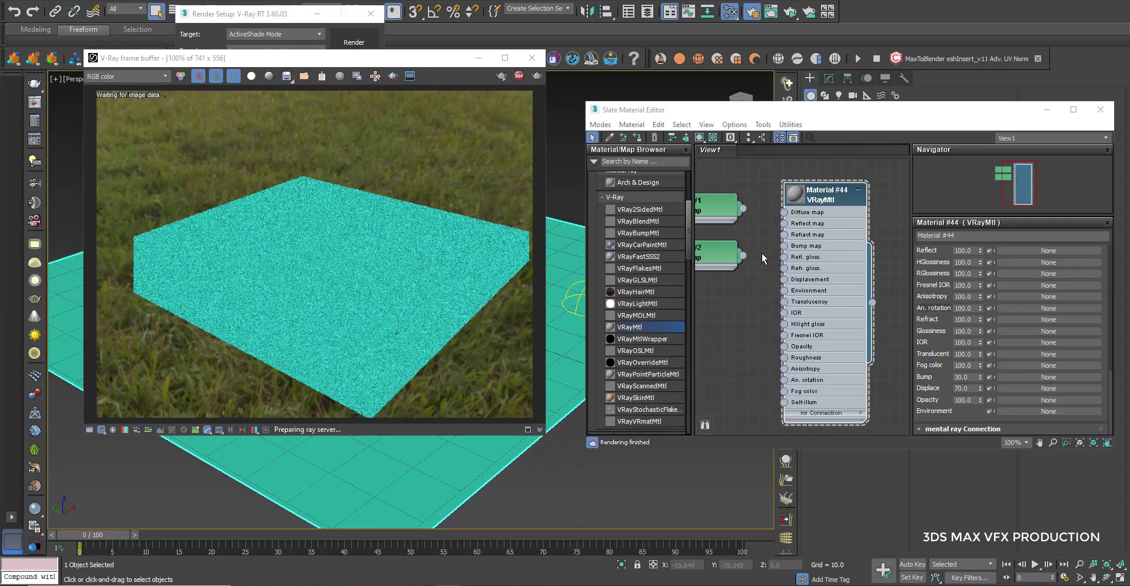
middle_drag(761, 257, 815, 276)
click(763, 224)
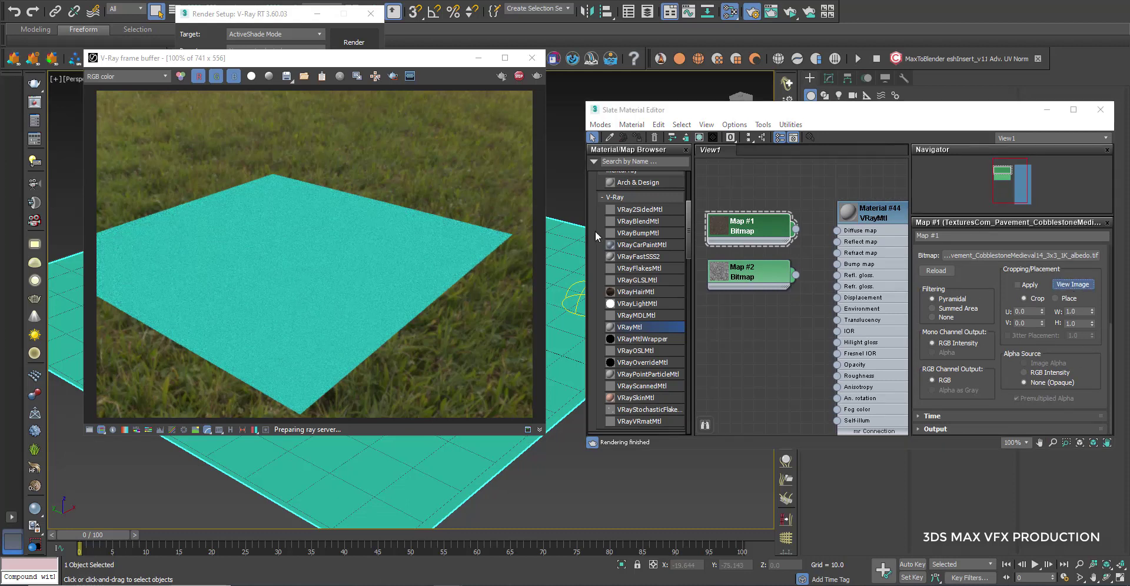
Preview the Map #1 cobblestone albedo image and close the preview window
click(1071, 284)
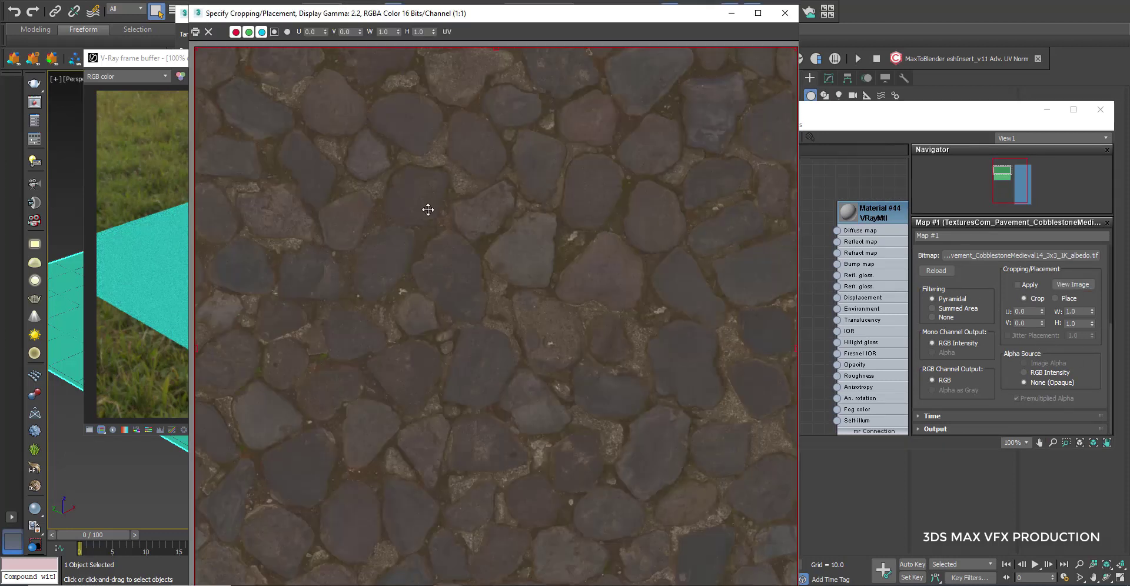
drag(428, 22, 405, 0)
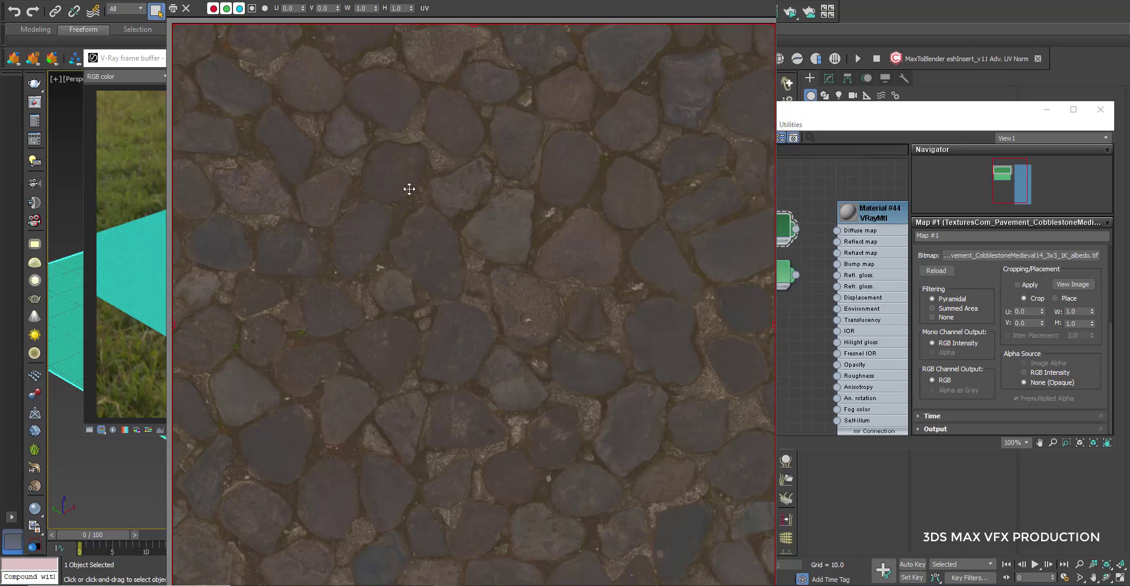
click(768, 0)
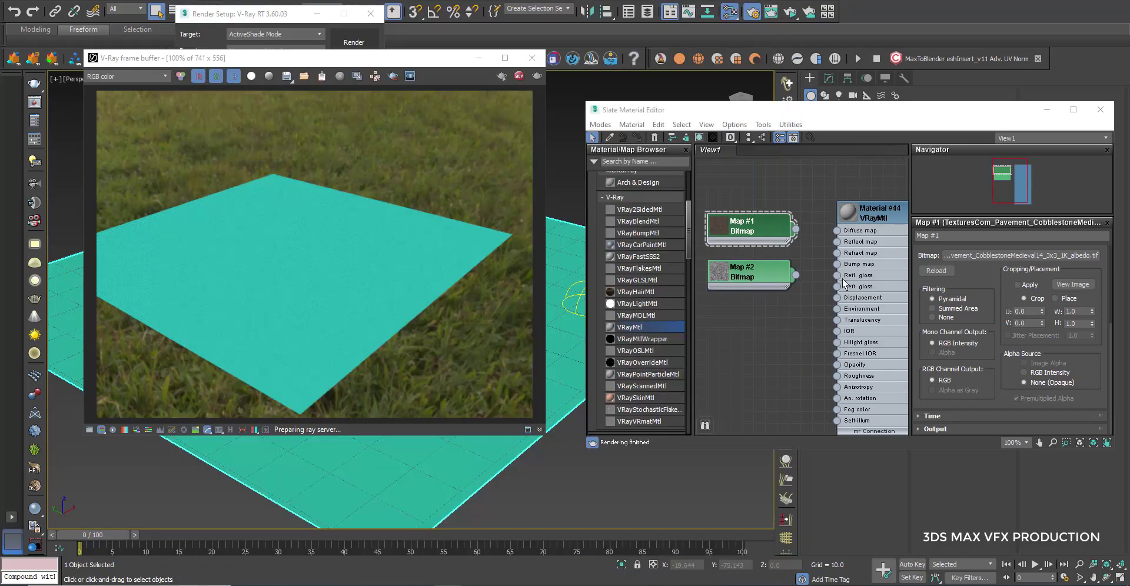
Show Map #2's height bitmap parameters and preview then close its cobblestone height image
double_click(757, 282)
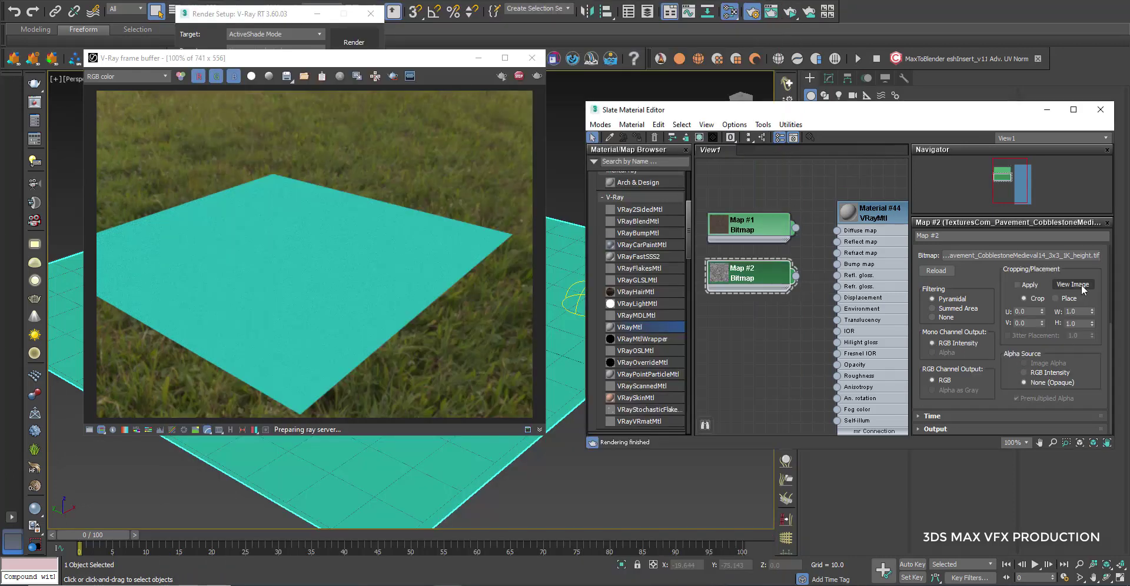
click(1082, 289)
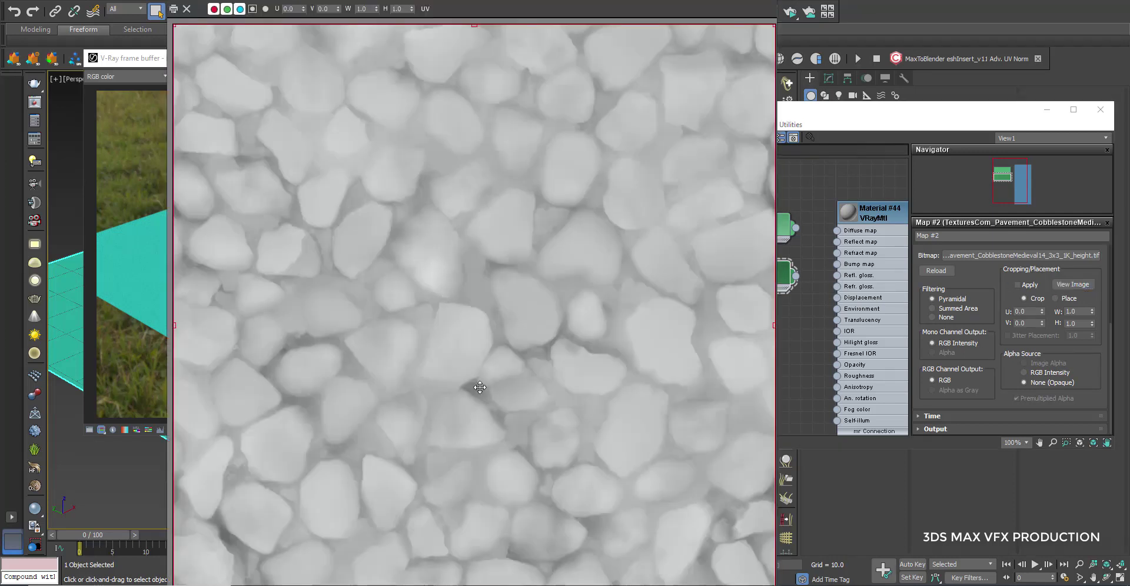
click(807, 151)
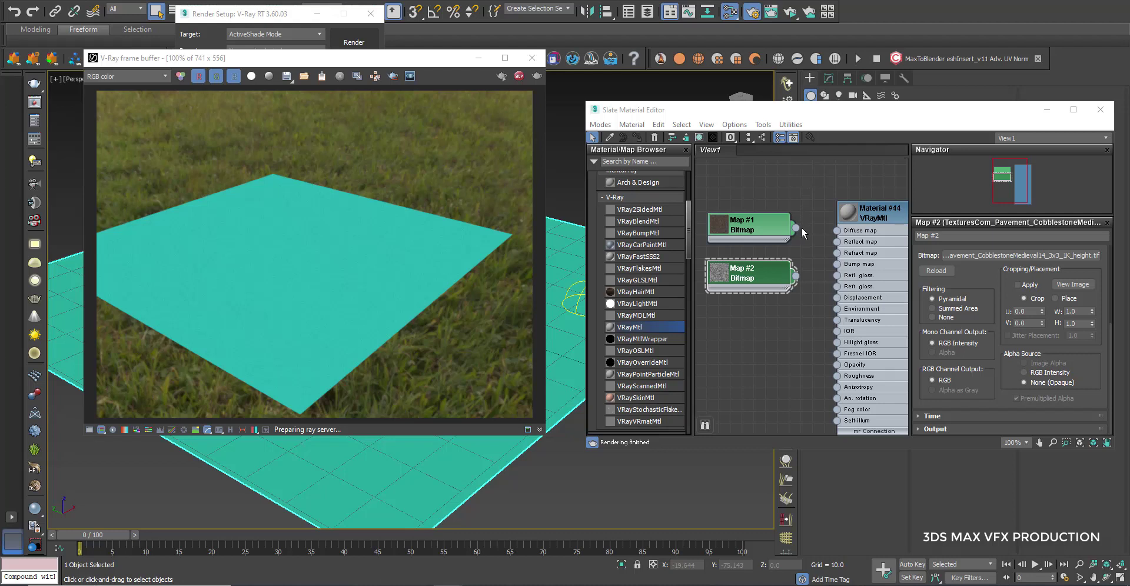
Feed Map #1 into the Diffuse slot and assign Material #44 to the new plane
drag(794, 231, 817, 170)
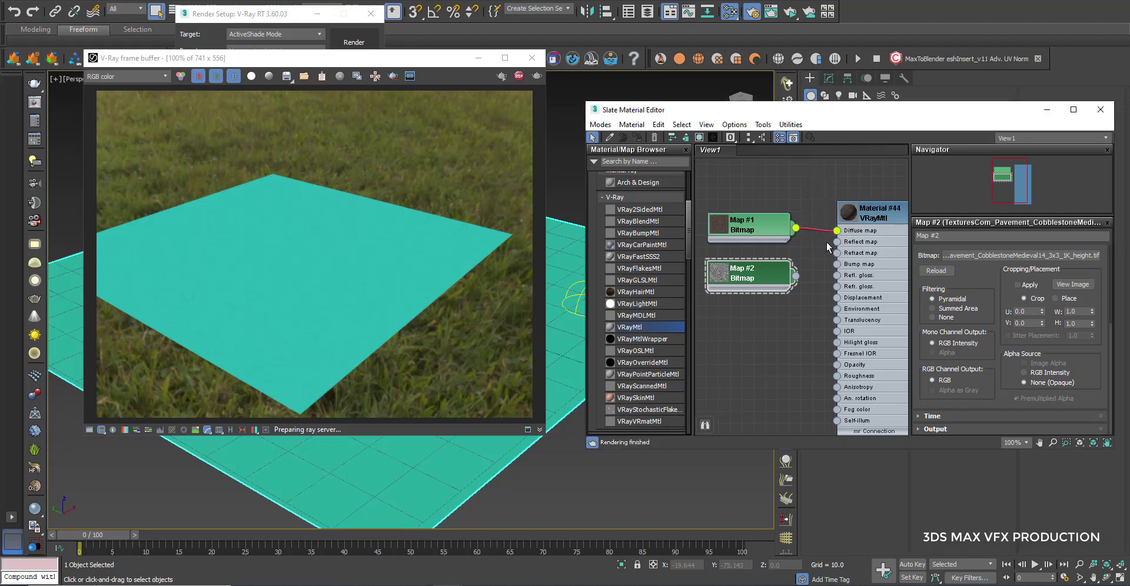
middle_drag(824, 242, 777, 228)
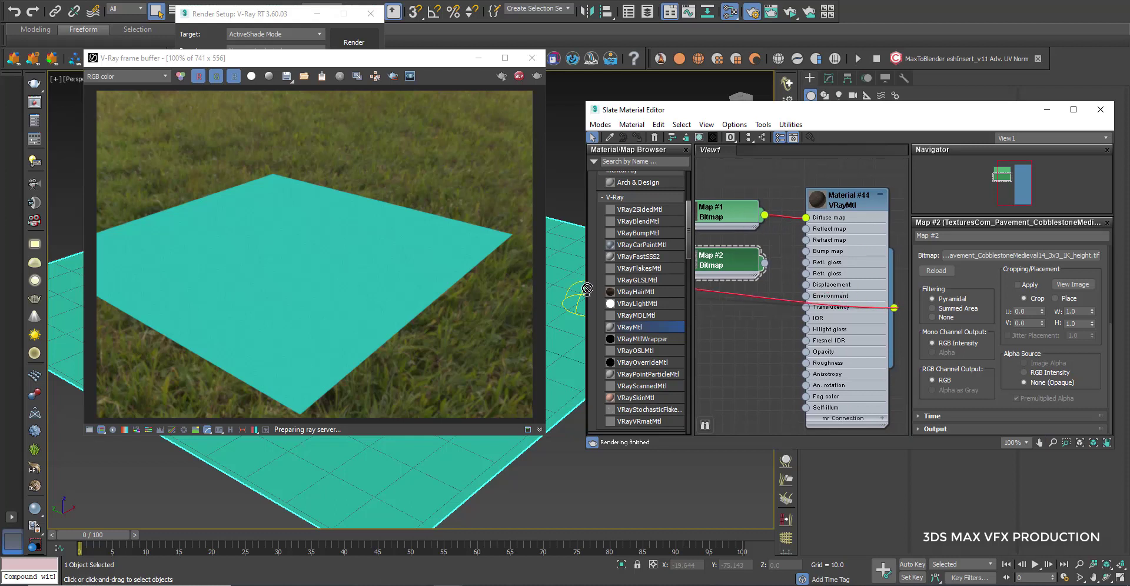
drag(900, 240, 563, 280)
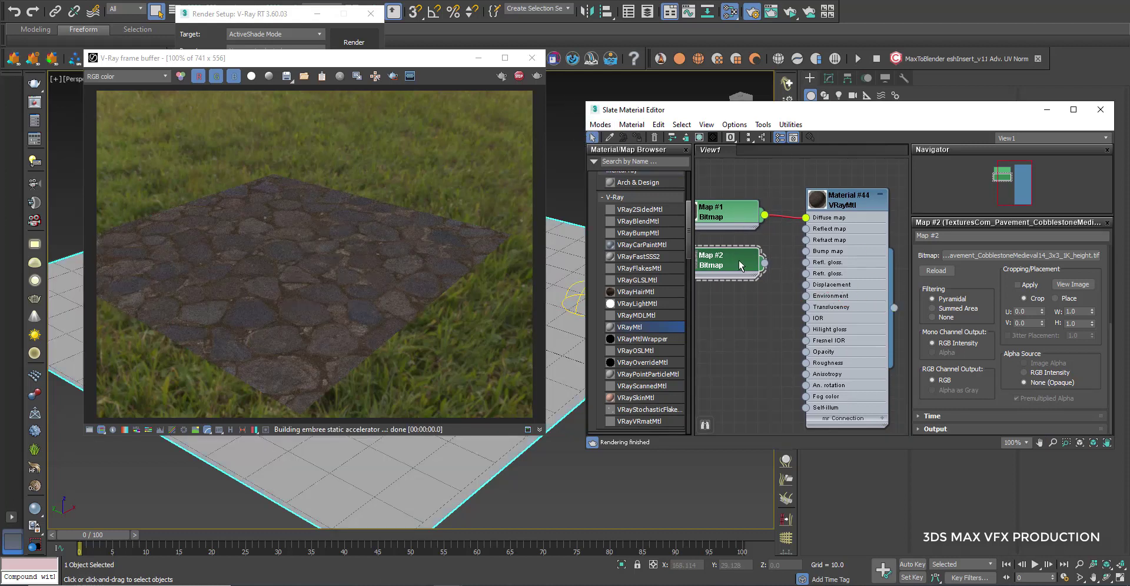
Connect the Map #2 height bitmap to the material's Displacement input
middle_drag(744, 268, 770, 261)
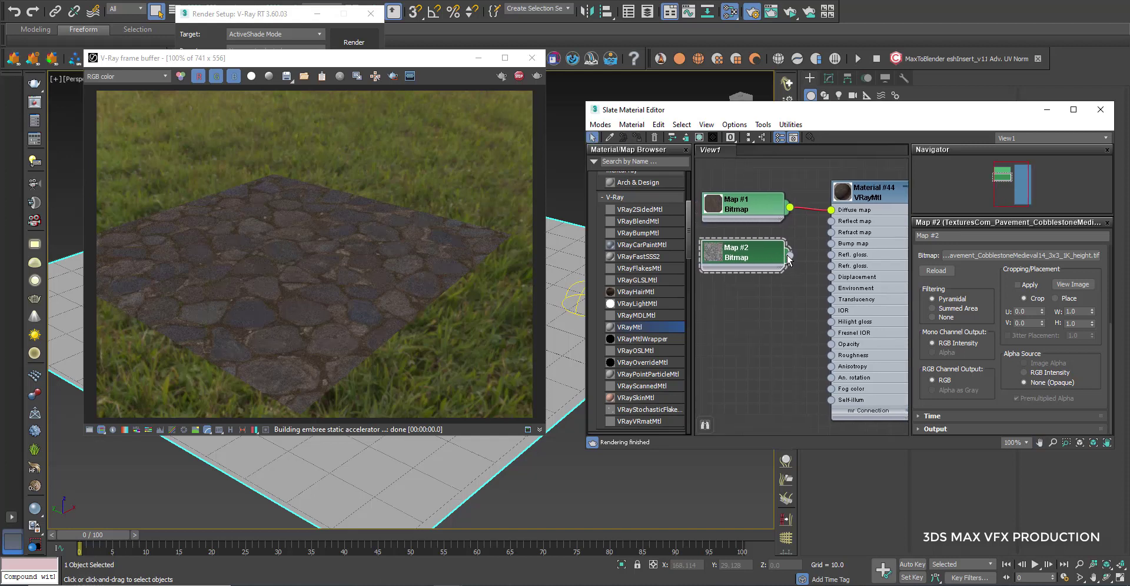
drag(828, 277, 830, 278)
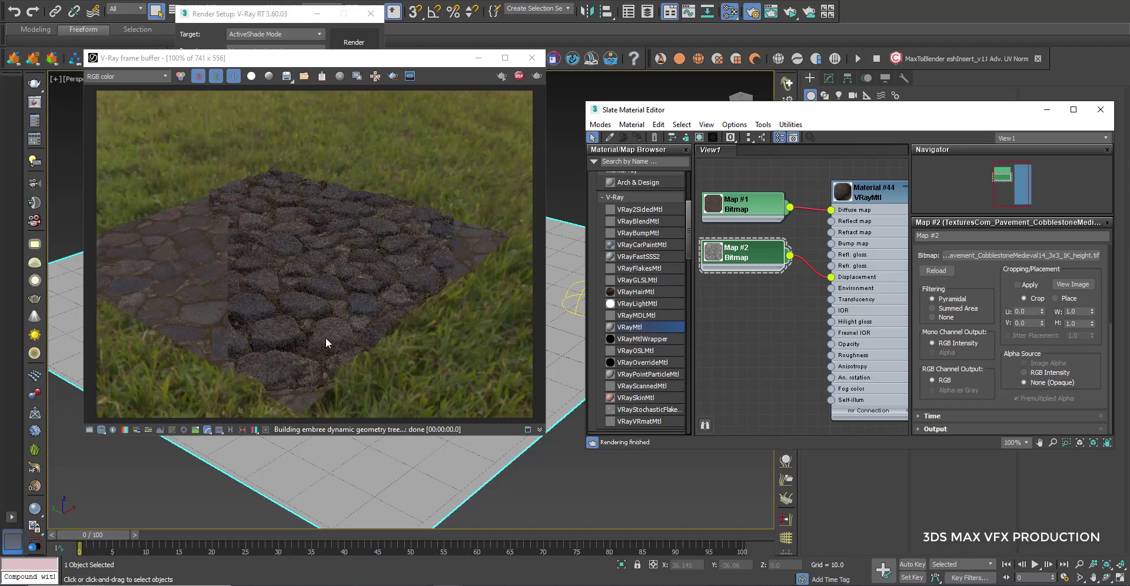
middle_drag(415, 467, 424, 471)
Zoom, pan and orbit down close to the raised cobblestones bordered by grass in ActiveShade
scroll(424, 470, up, 3)
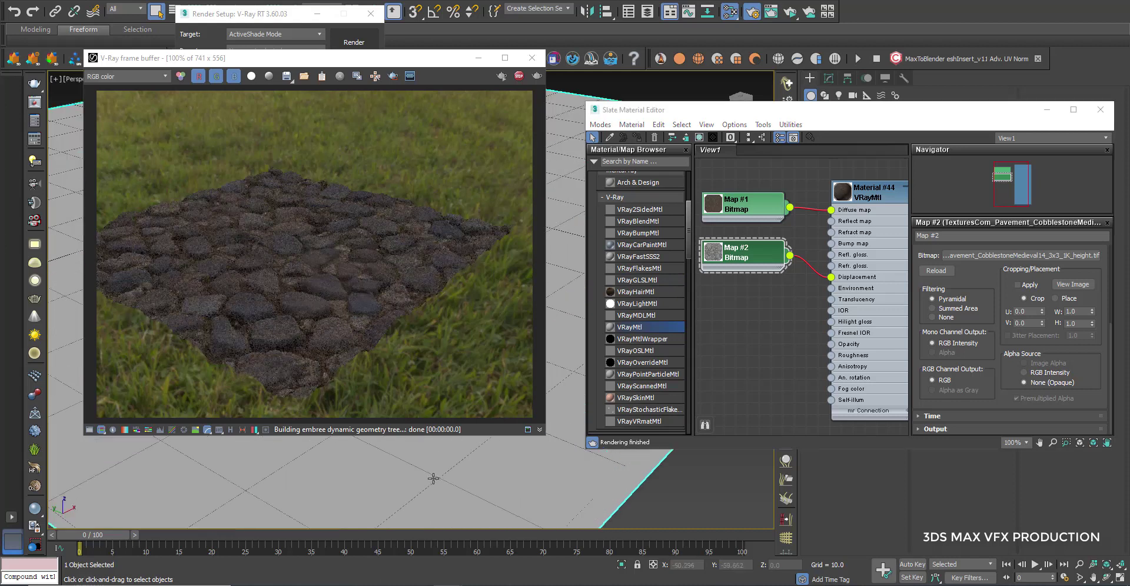
scroll(436, 502, up, 2)
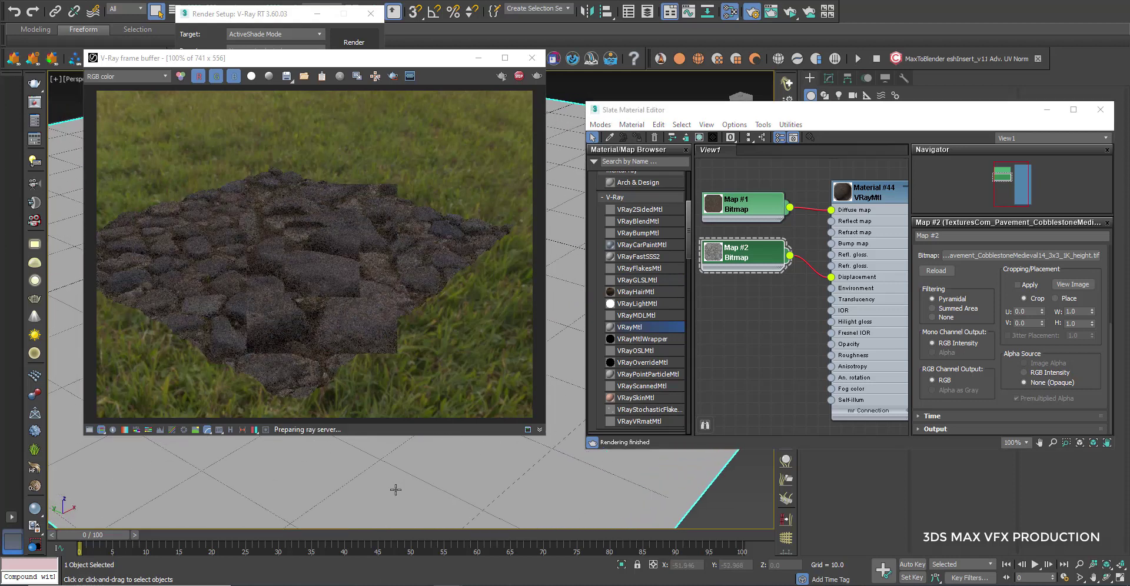
mouse_move(398, 487)
middle_down()
mouse_move(353, 474)
mouse_move(399, 497)
middle_up()
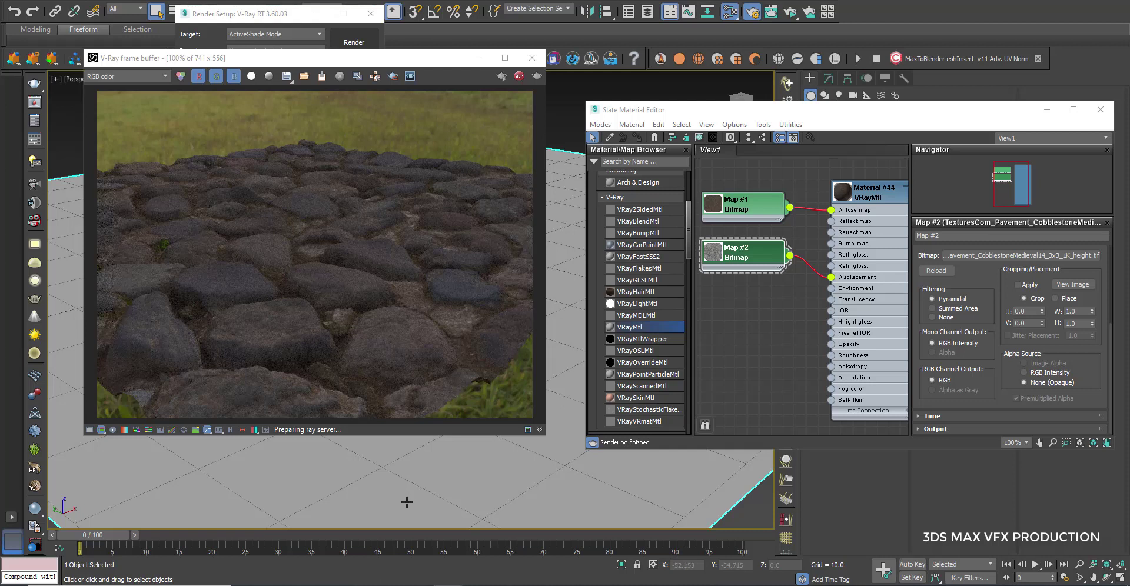
alt+middle_drag(407, 502, 474, 507)
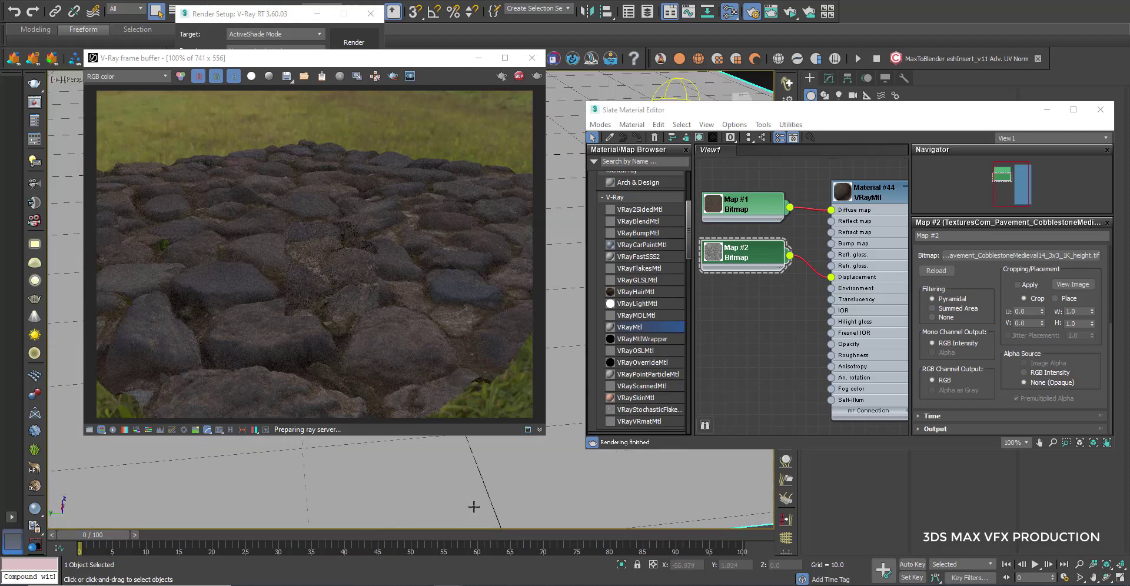
scroll(474, 507, up, 3)
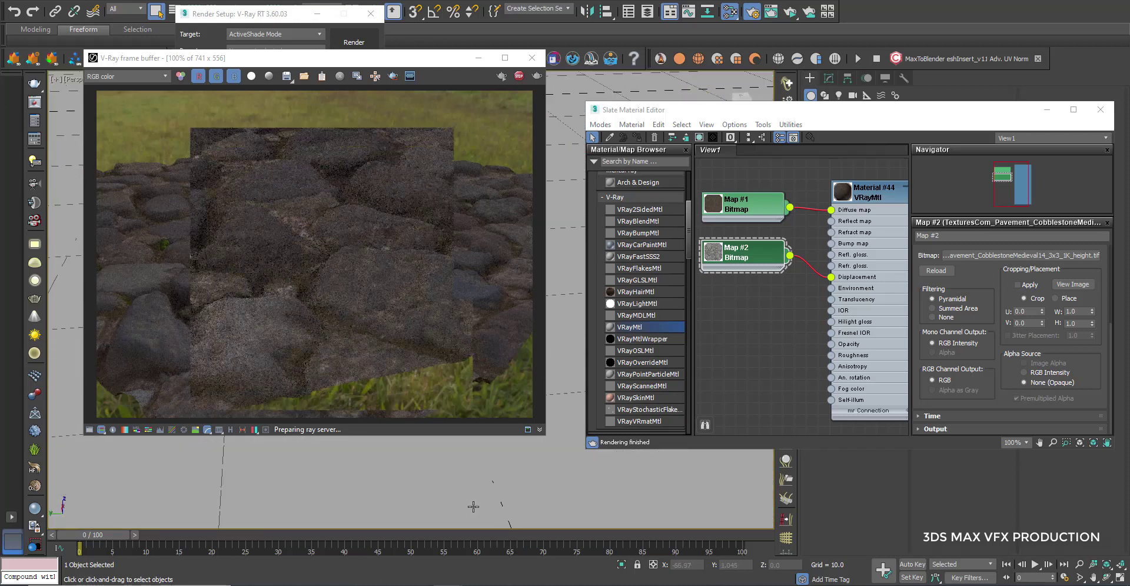
middle_drag(472, 551, 437, 507)
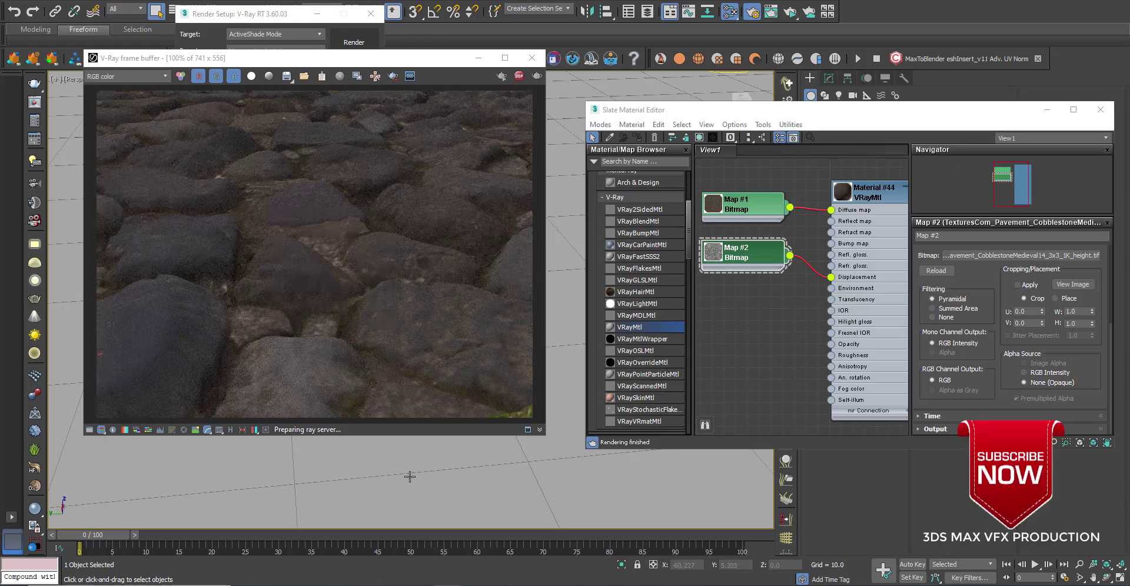
scroll(404, 472, down, 2)
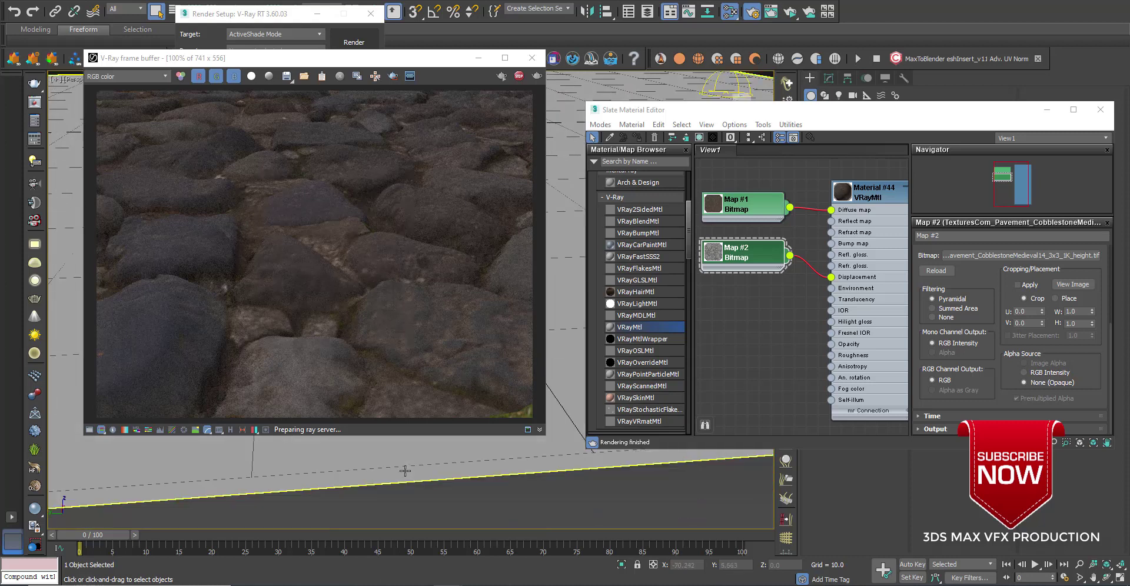
scroll(392, 466, up, 2)
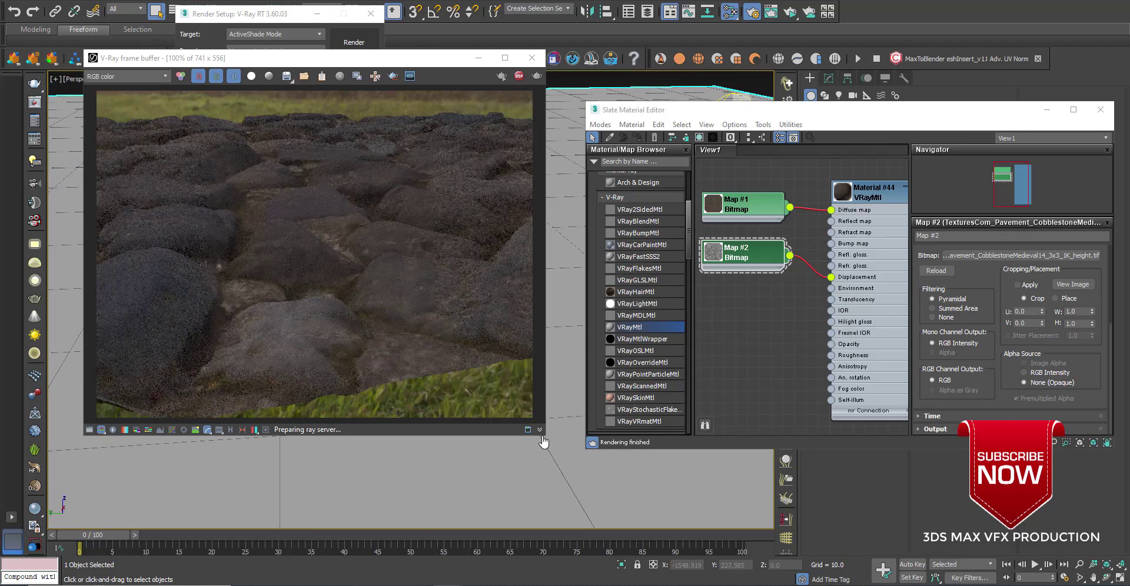
Drag the V-Ray frame buffer's corner to enlarge it to 909 x 682 for bigger cobblestones
drag(543, 441, 774, 515)
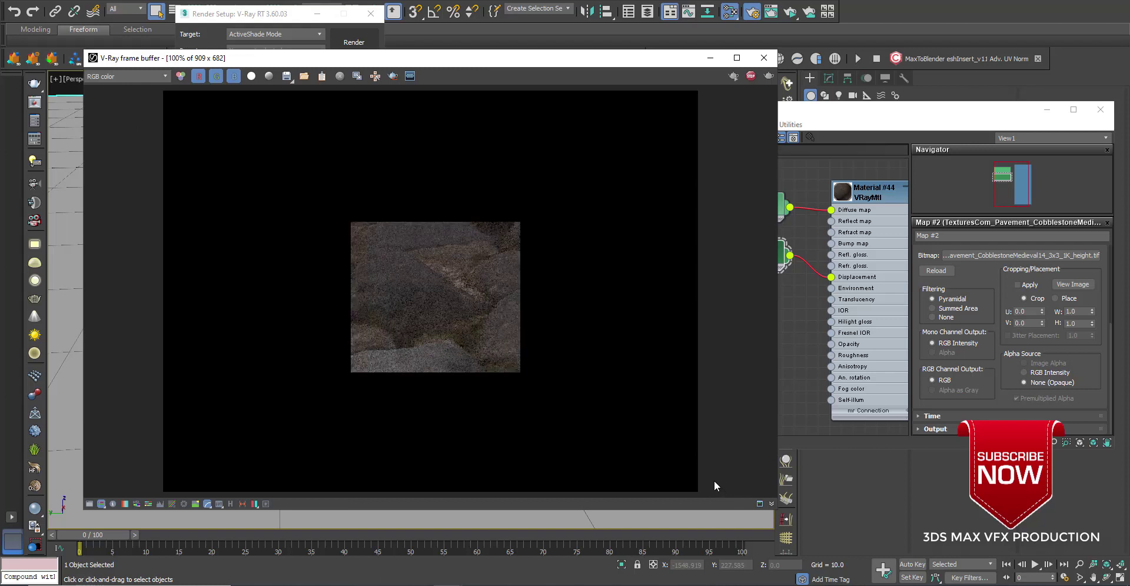